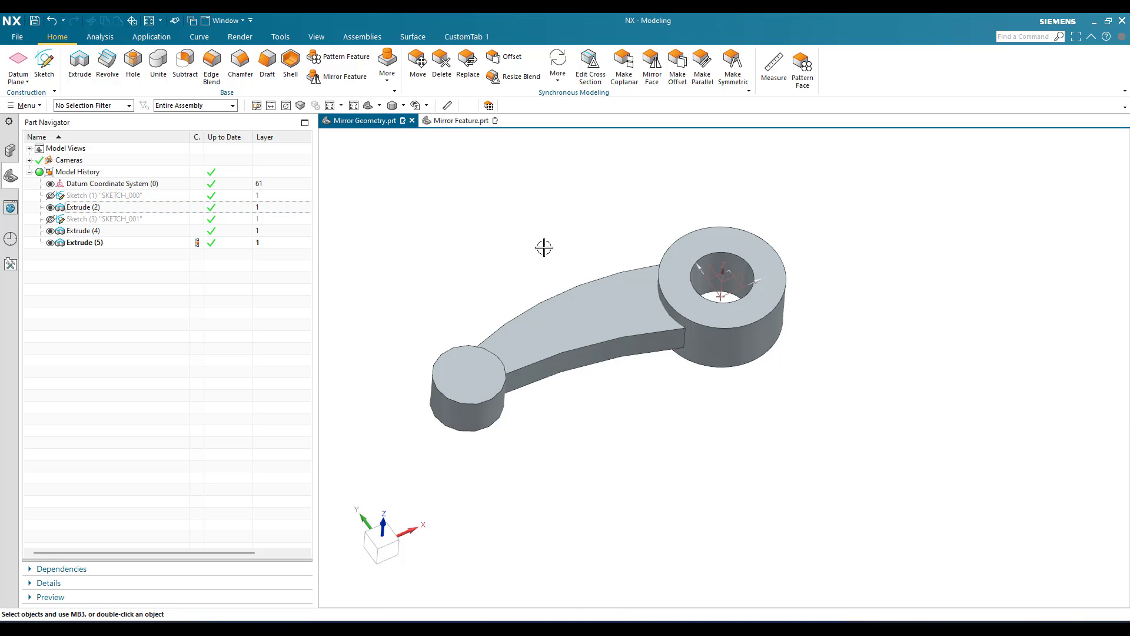
# Step: Start Mirror Geometry from Menu > Insert > Associative Copy
pyautogui.click(24, 105)
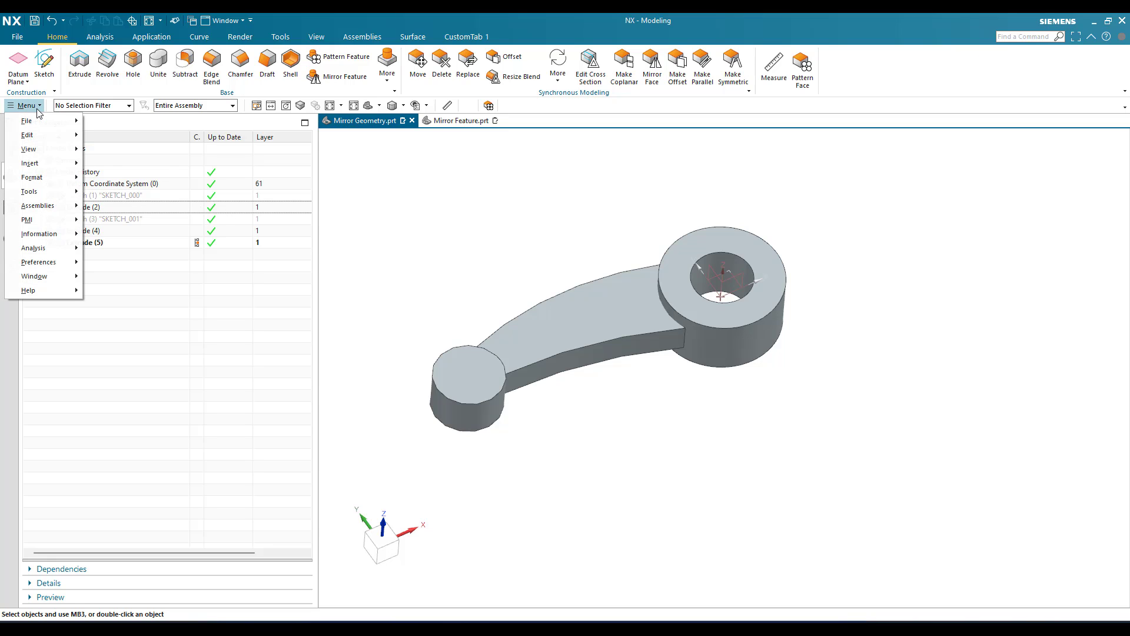
pyautogui.moveTo(43, 172)
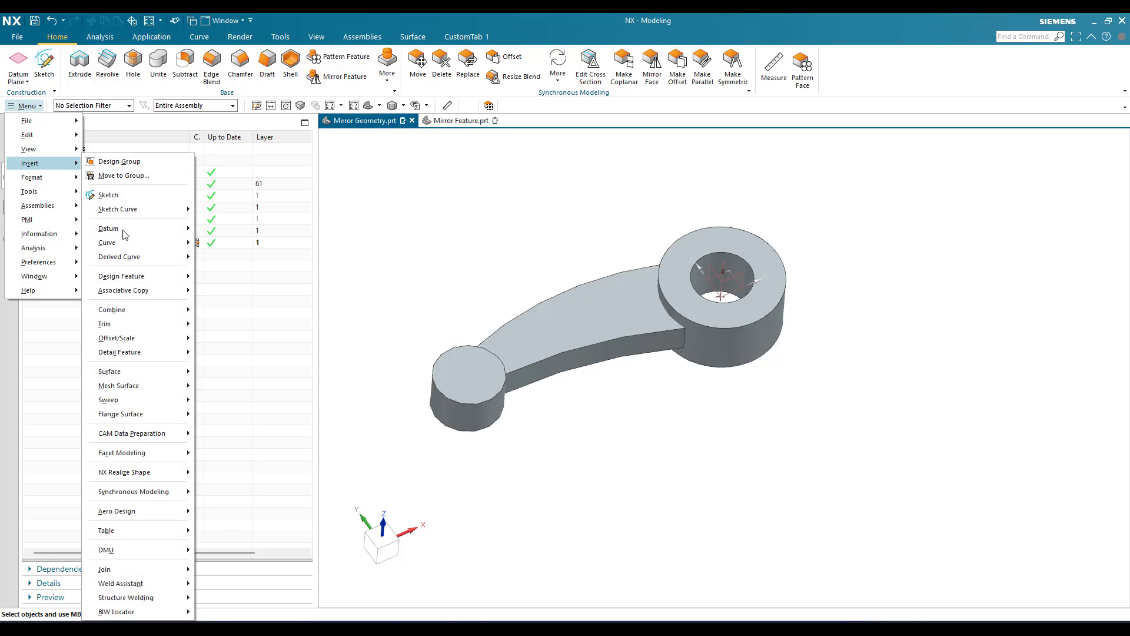
pyautogui.moveTo(142, 290)
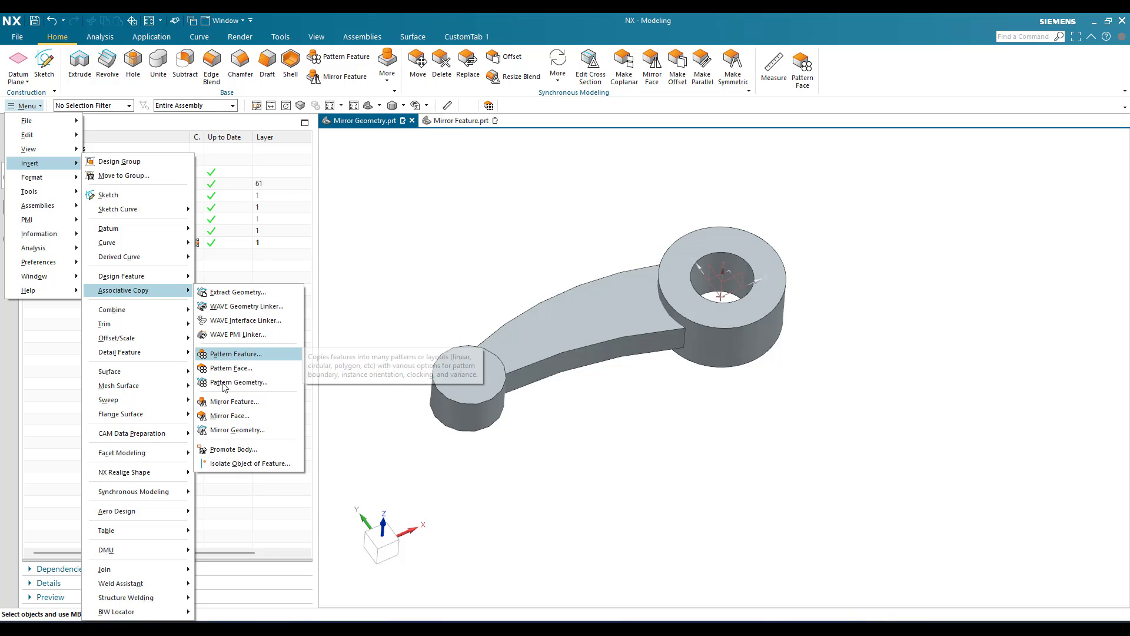
pyautogui.click(231, 434)
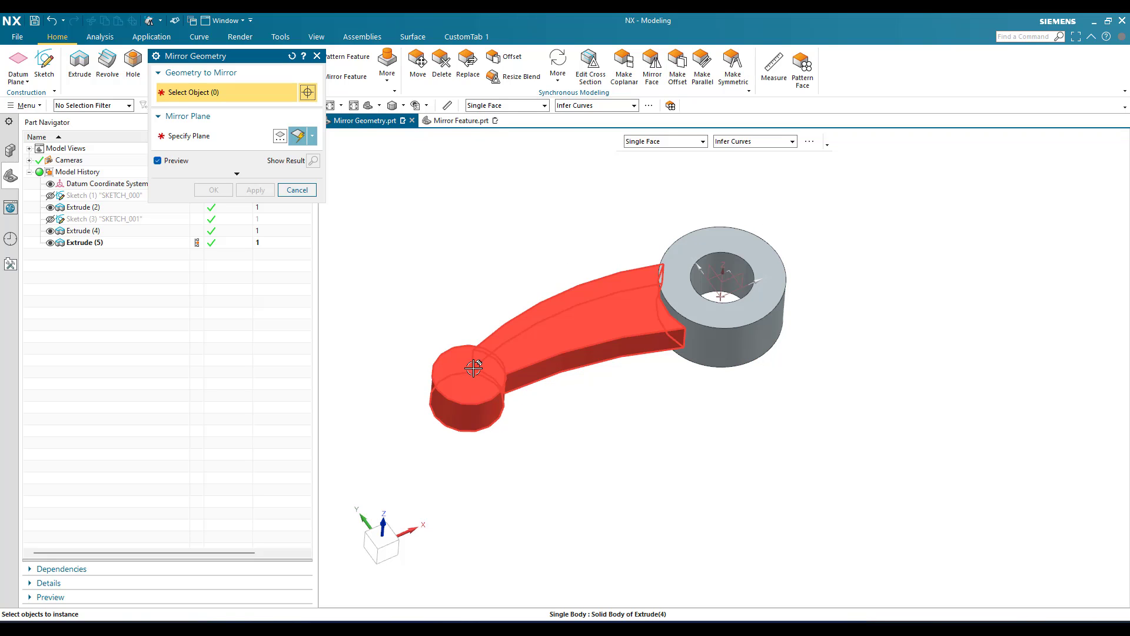
# Step: Select the arm body and the YZ datum plane through the bore as mirror plane
pyautogui.click(493, 366)
pyautogui.click(204, 140)
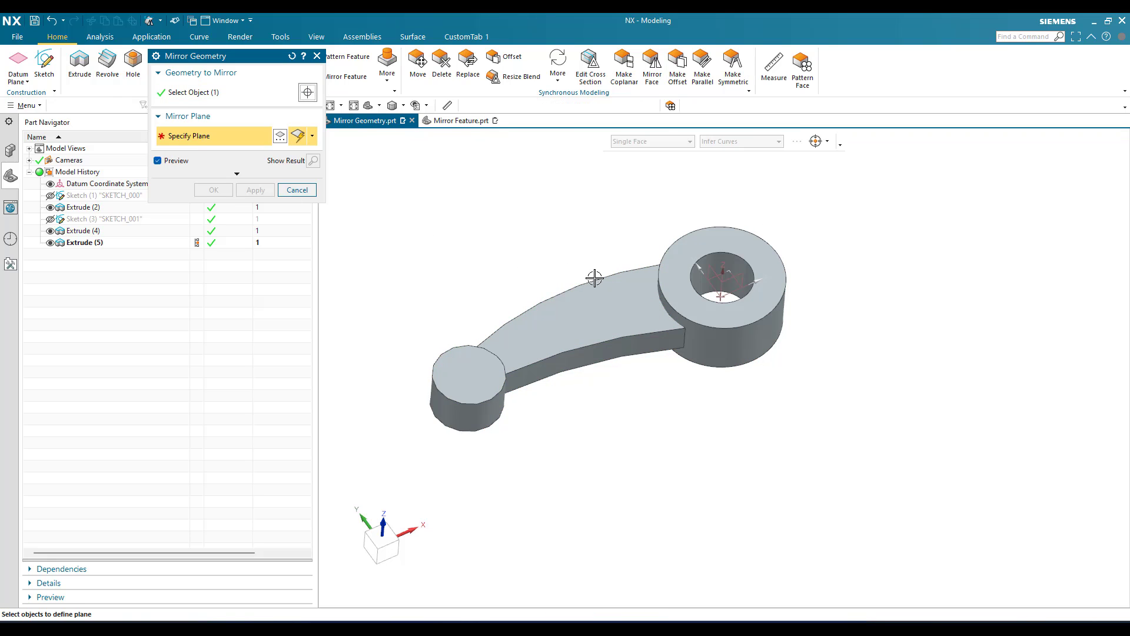
pyautogui.click(713, 271)
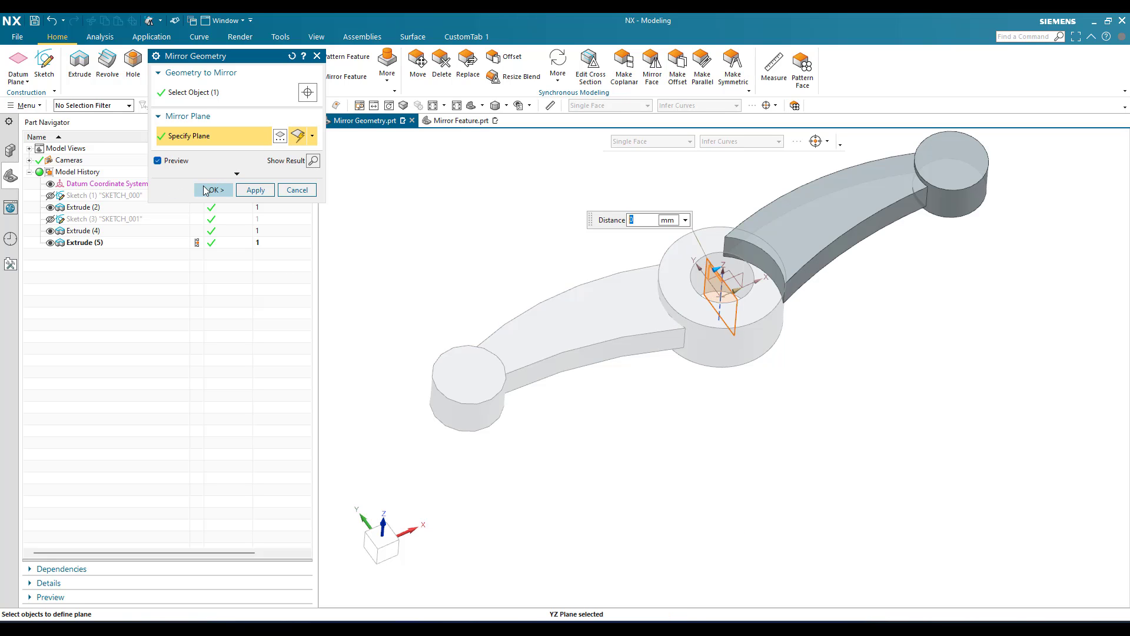
# Step: Create Mirror Geometry (7), adding a second arm opposite the central bored boss
pyautogui.click(213, 189)
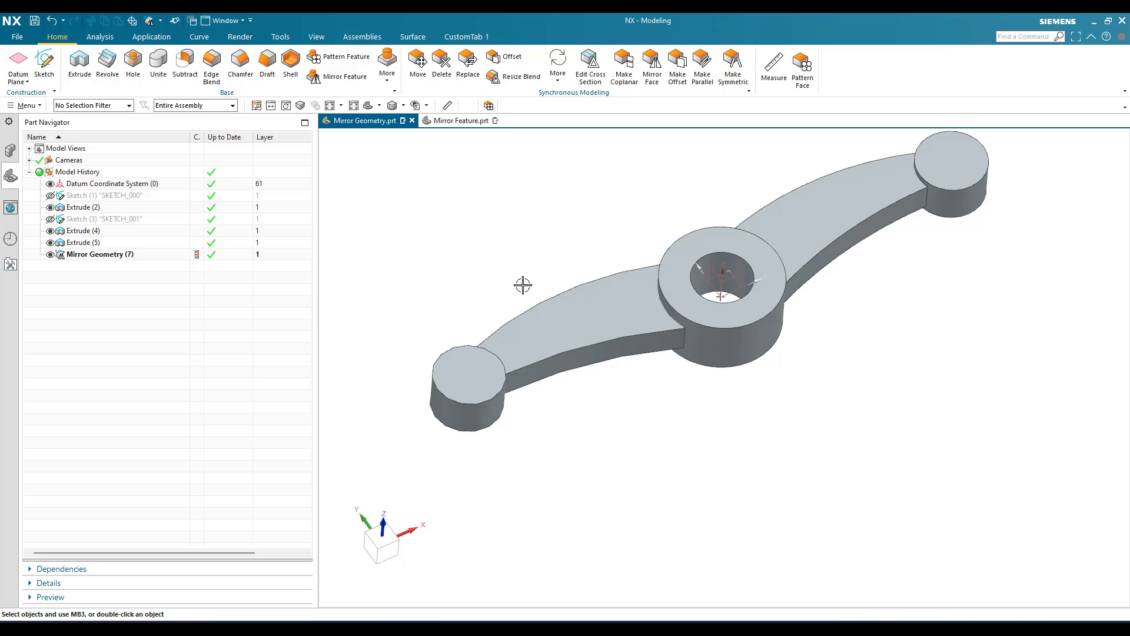
pyautogui.scroll(3, 506, 365)
pyautogui.scroll(-4, 506, 366)
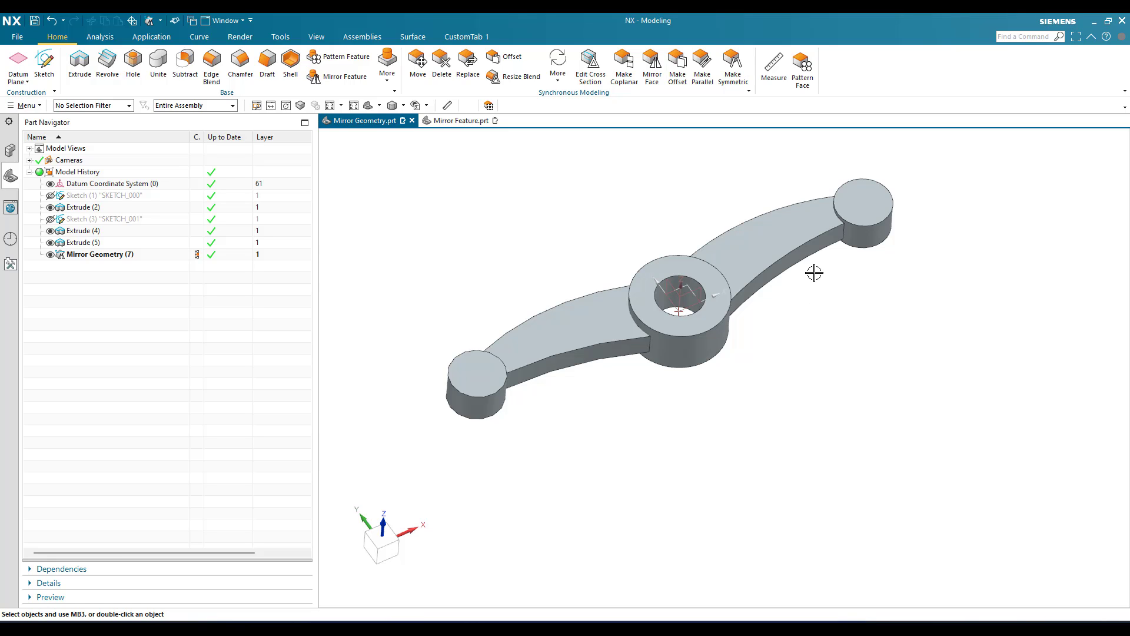
# Step: Switch to the Mirror Feature.prt part and look over it from another angle
pyautogui.click(461, 126)
pyautogui.moveTo(535, 257); pyautogui.dragTo(539, 275, button='middle')
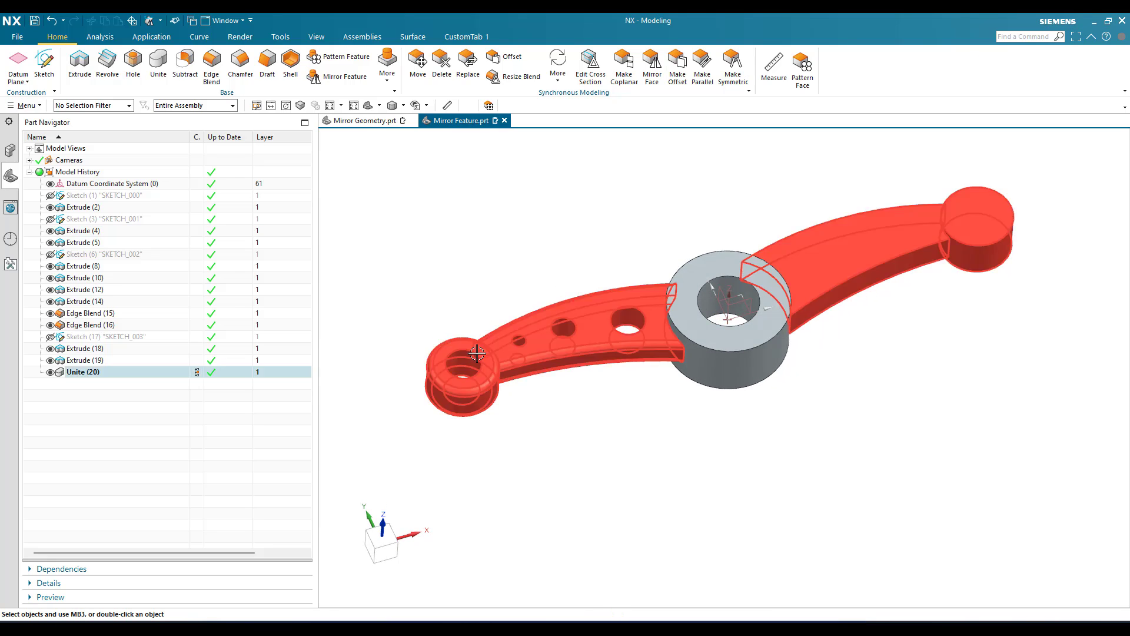
pyautogui.scroll(5, 485, 316)
pyautogui.scroll(-5, 530, 318)
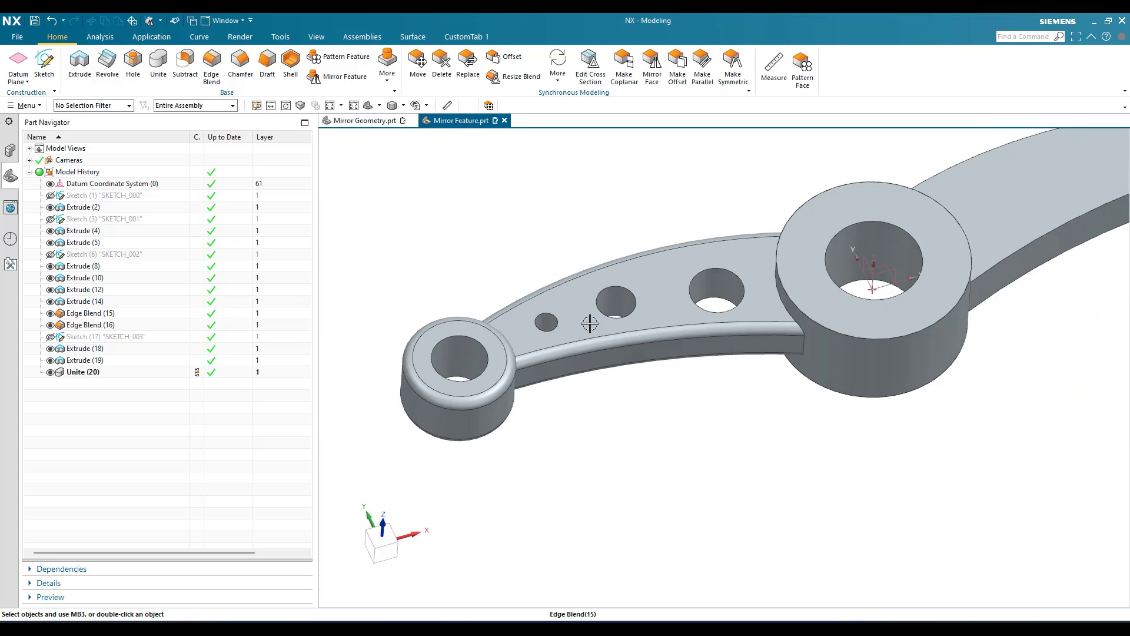
pyautogui.scroll(2, 594, 318)
pyautogui.scroll(-1, 613, 305)
pyautogui.scroll(-1, 613, 305)
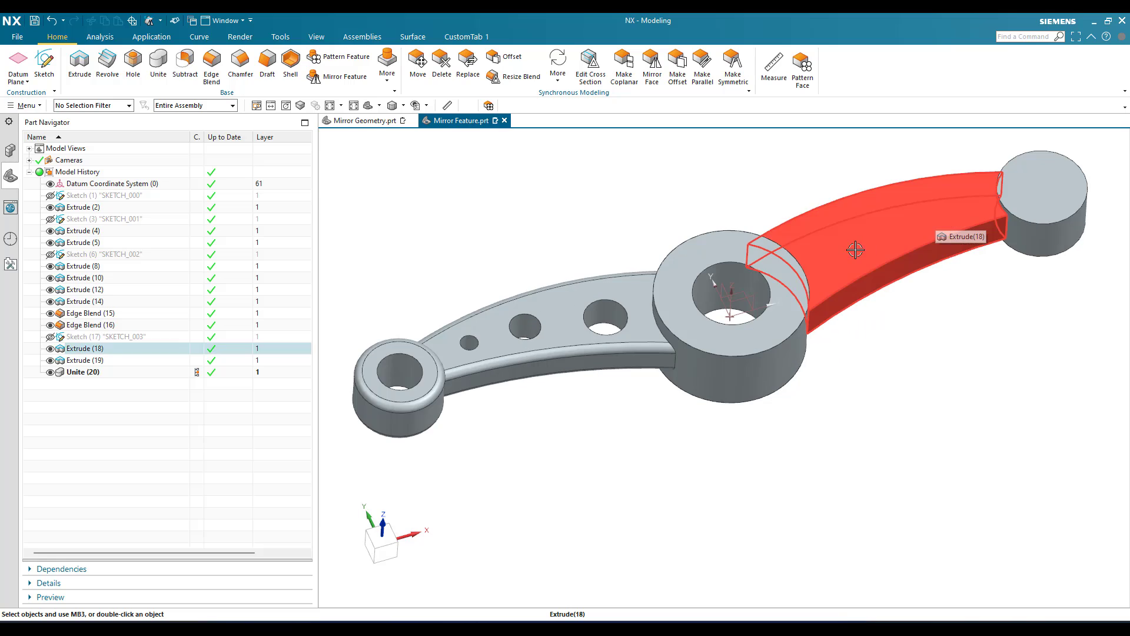
pyautogui.scroll(-1, 918, 247)
# Step: Orbit to a flatter angle, then select and deselect the central boss
pyautogui.moveTo(1010, 221); pyautogui.dragTo(818, 318, button='middle')
pyautogui.click(810, 321)
pyautogui.click(781, 350)
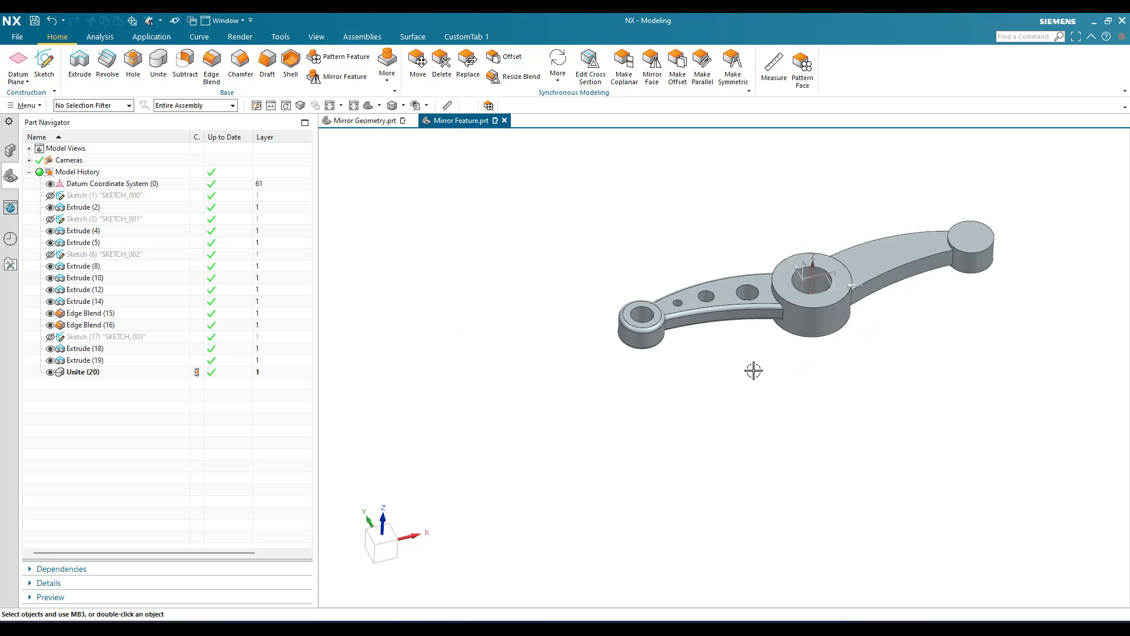
pyautogui.scroll(2, 704, 383)
pyautogui.scroll(-2, 700, 360)
pyautogui.scroll(2, 919, 302)
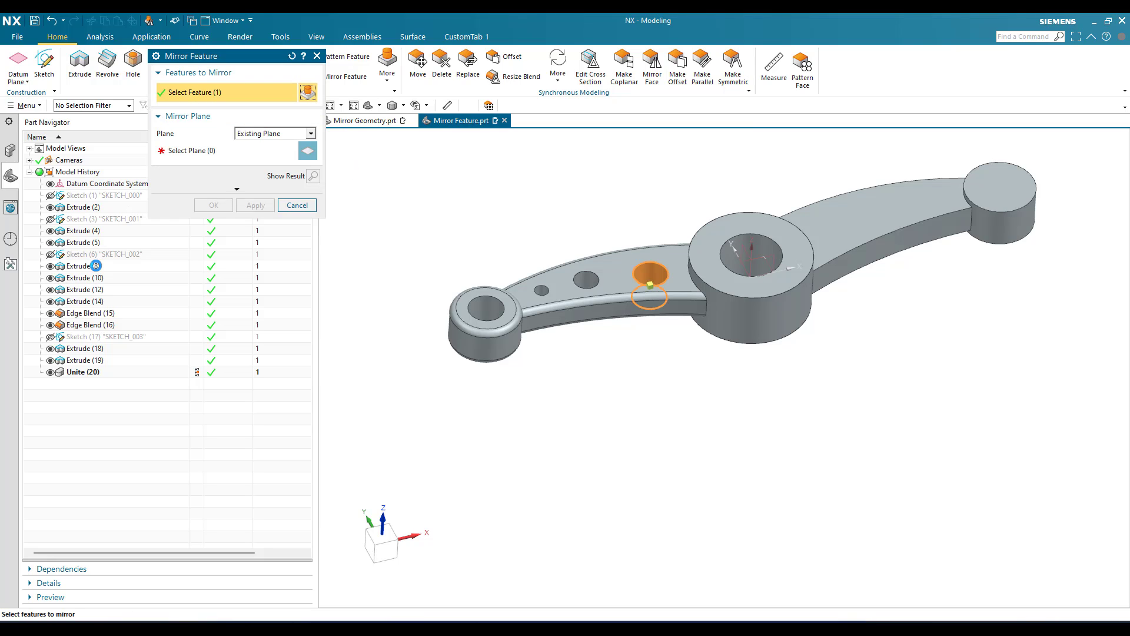
# Step: Select Extrude (8), (10), (12), Edge Blend (15) and (16), then pick the YZ datum plane
pyautogui.click(97, 269)
pyautogui.click(97, 277)
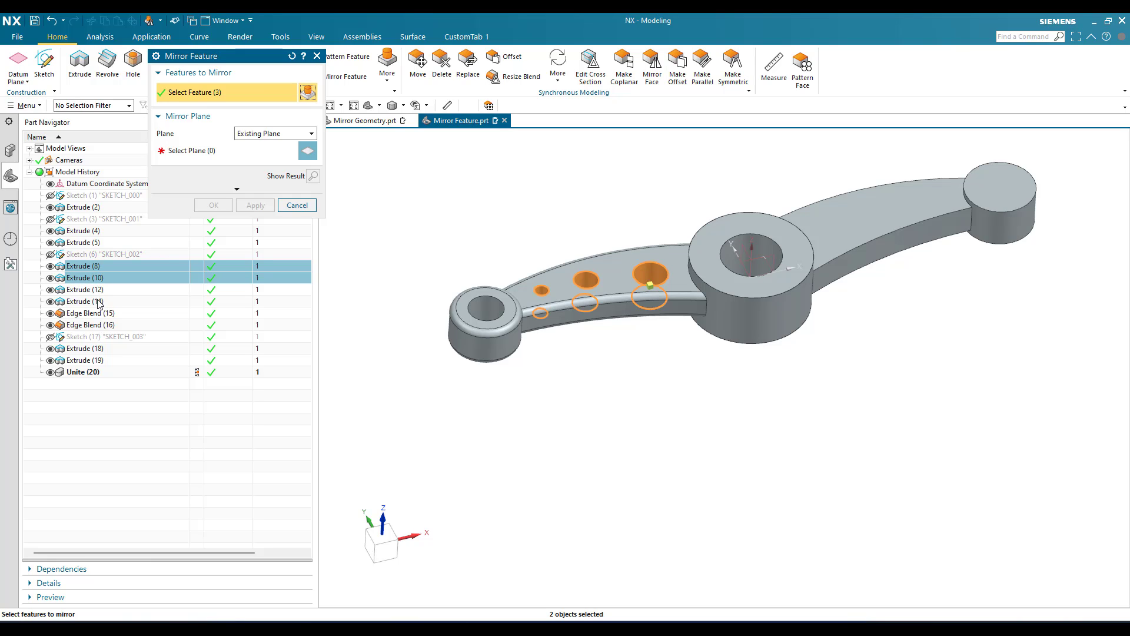
pyautogui.click(97, 289)
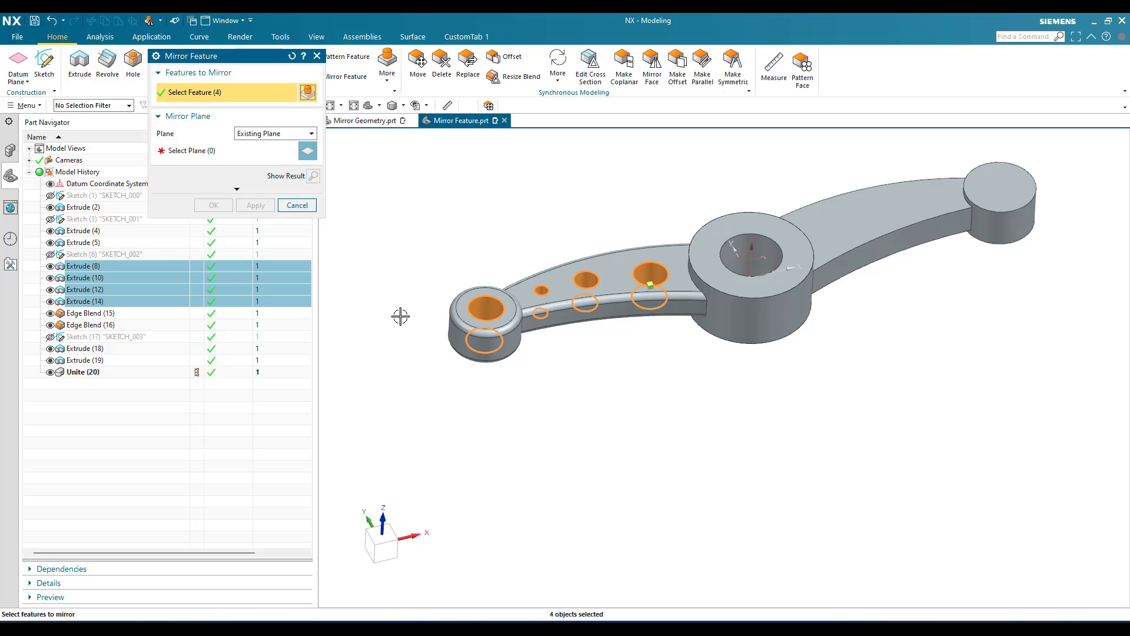
pyautogui.click(128, 312)
pyautogui.click(122, 325)
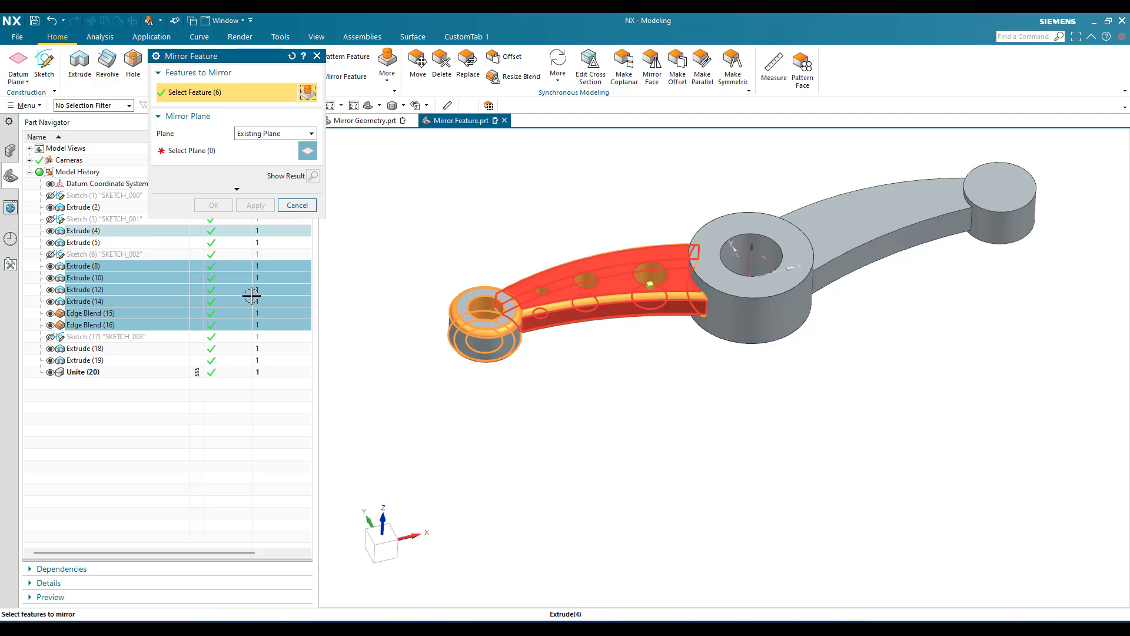
pyautogui.click(190, 152)
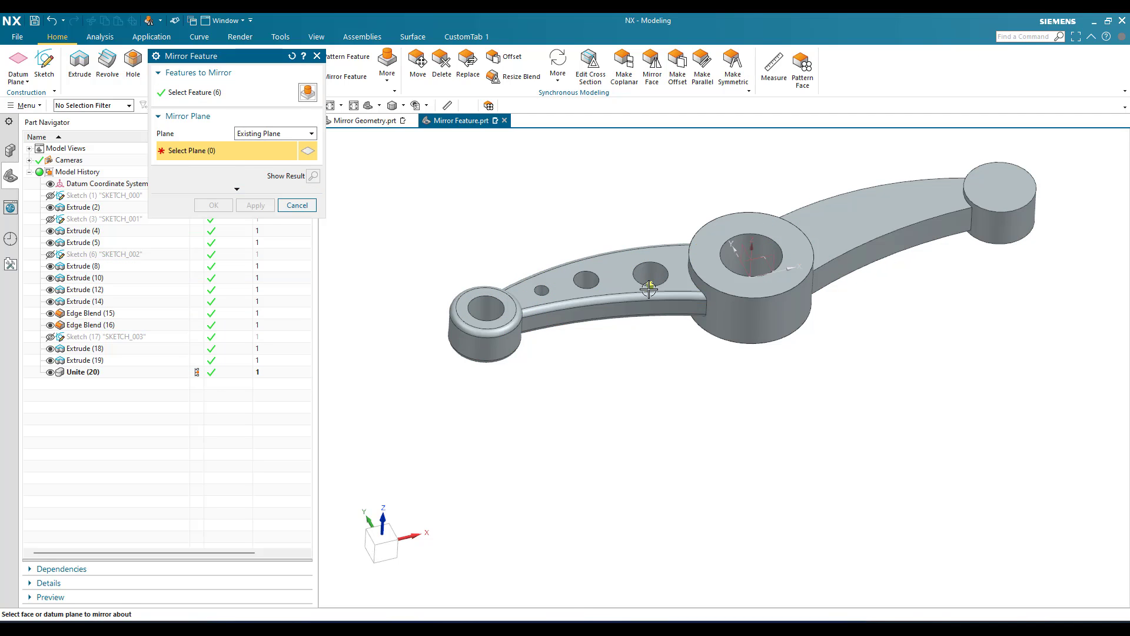
pyautogui.click(744, 254)
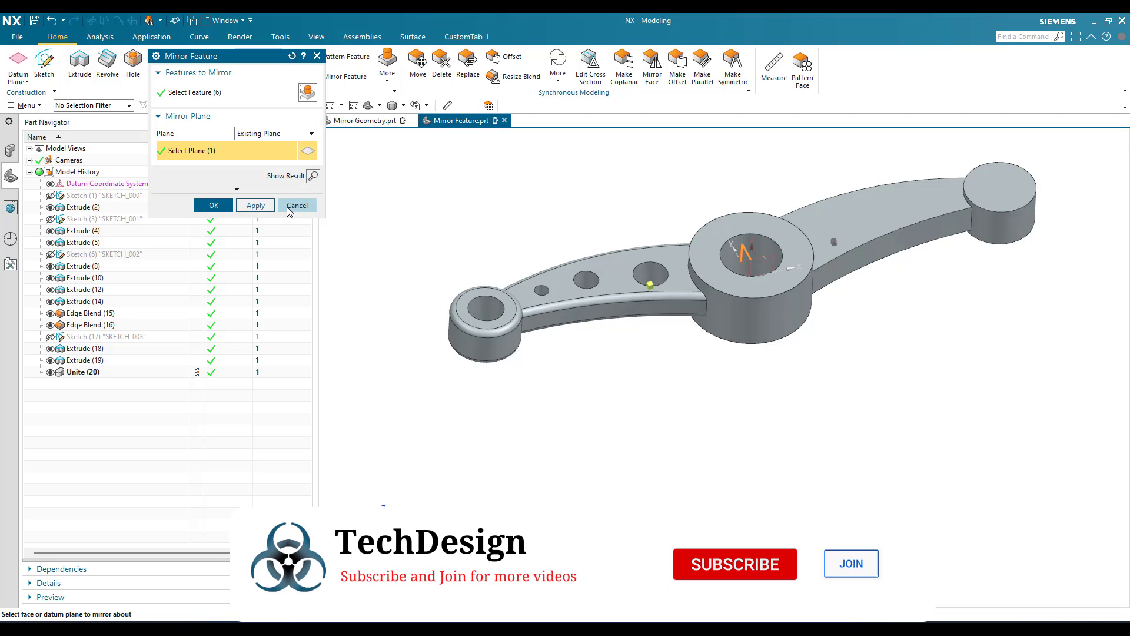
# Step: Create Mirror Feature (22), orbit to inspect the mirrored holes, and fit the part in view
pyautogui.click(214, 206)
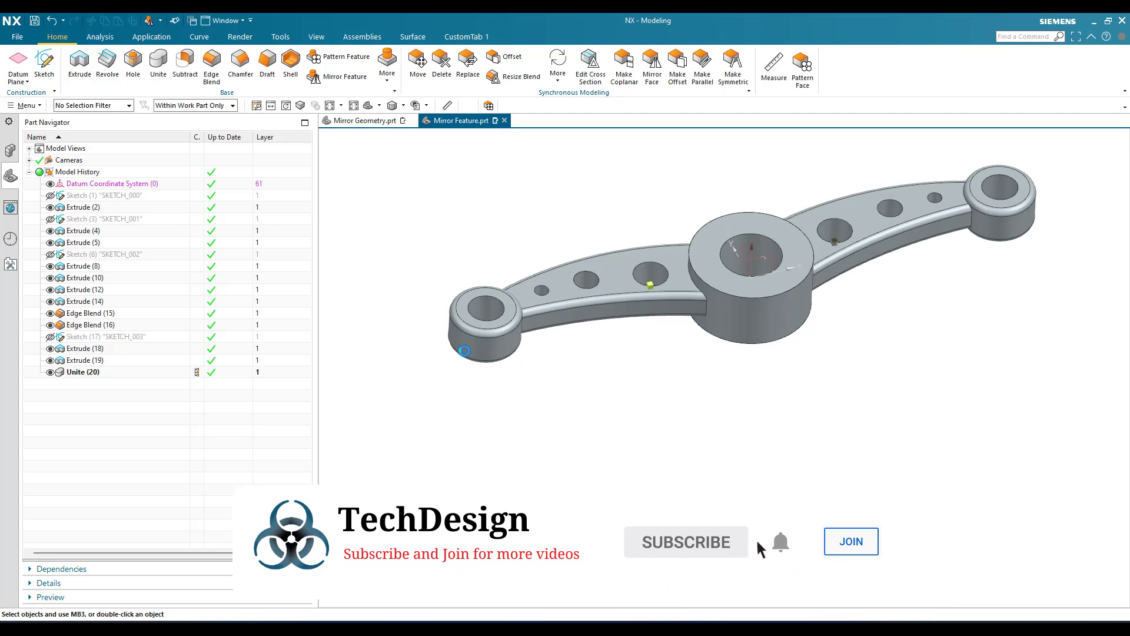
pyautogui.moveTo(628, 360); pyautogui.dragTo(513, 324, button='middle')
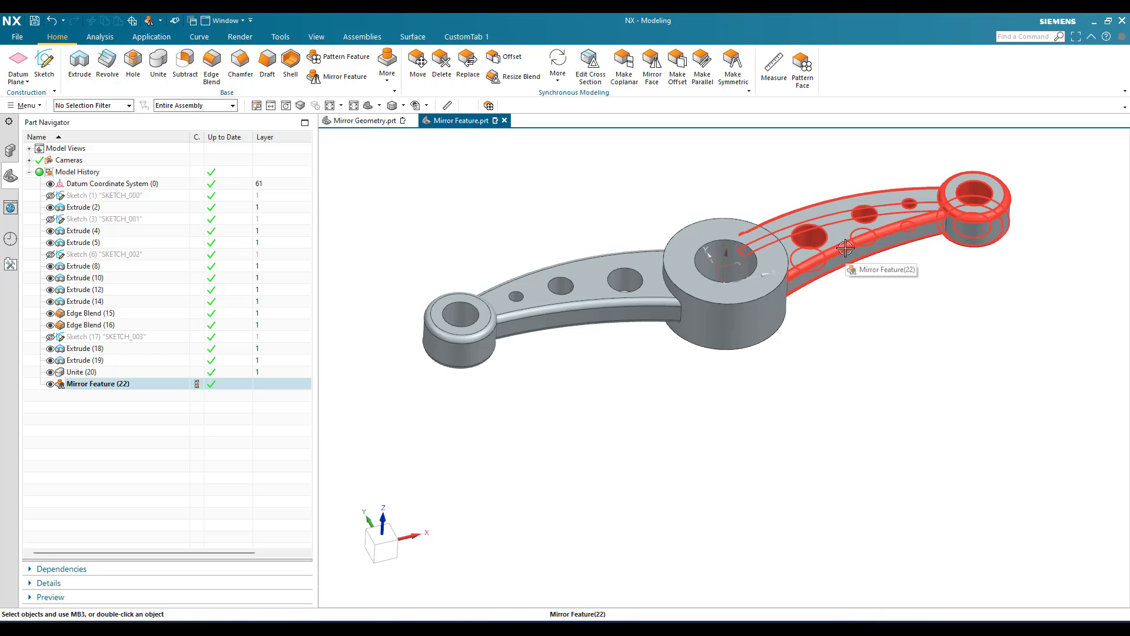
pyautogui.click(817, 308)
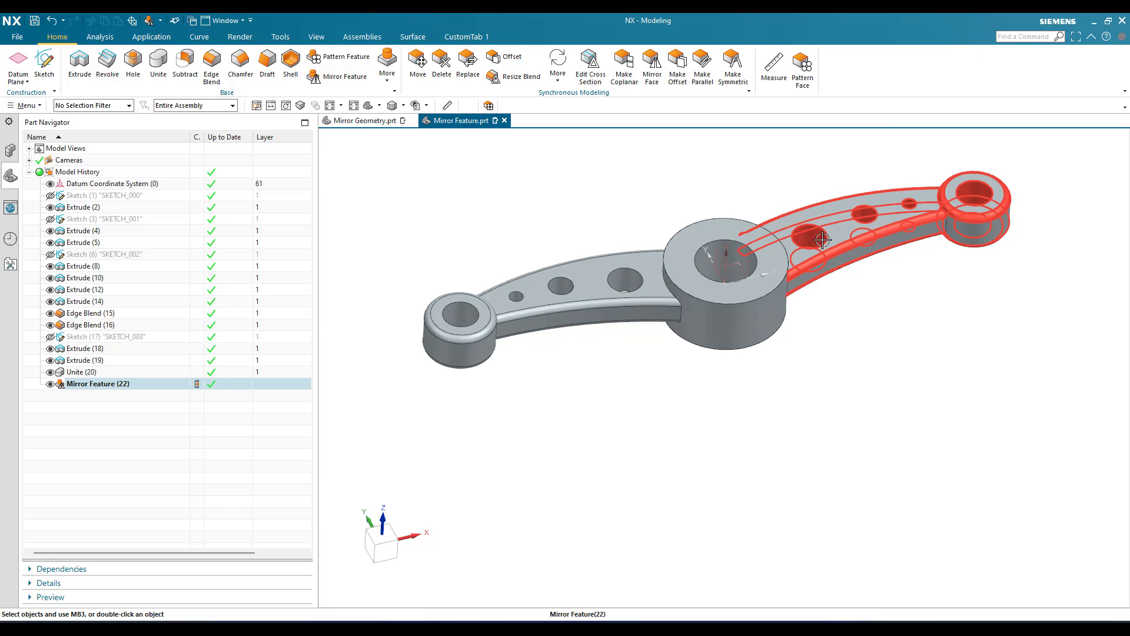
pyautogui.hotkey('ctrl', 'f')
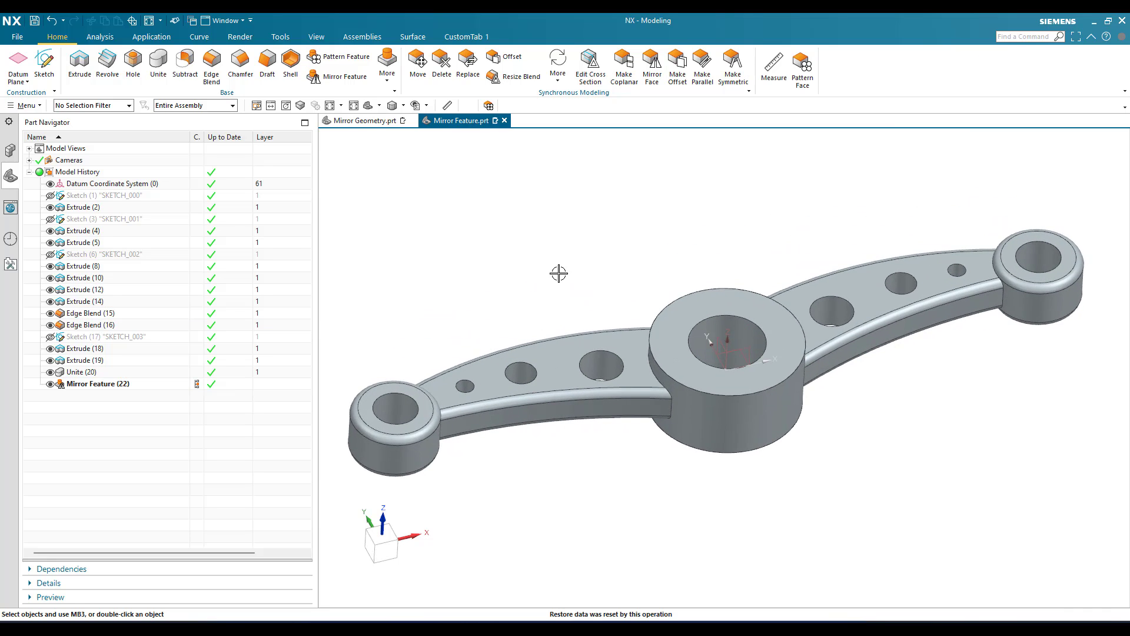
pyautogui.rightClick(560, 273)
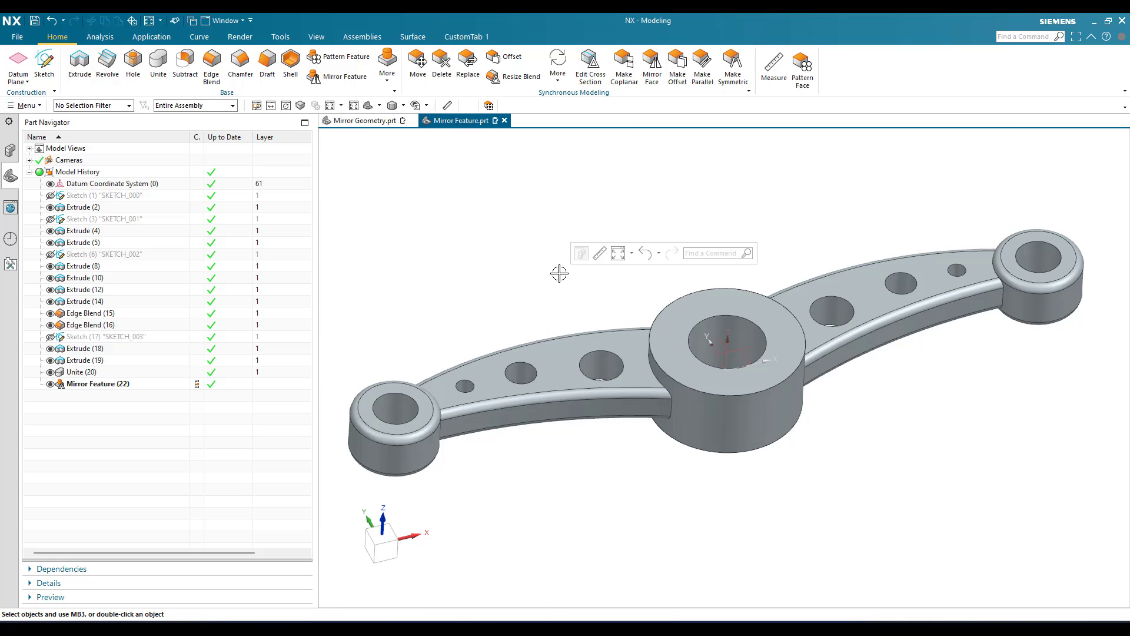